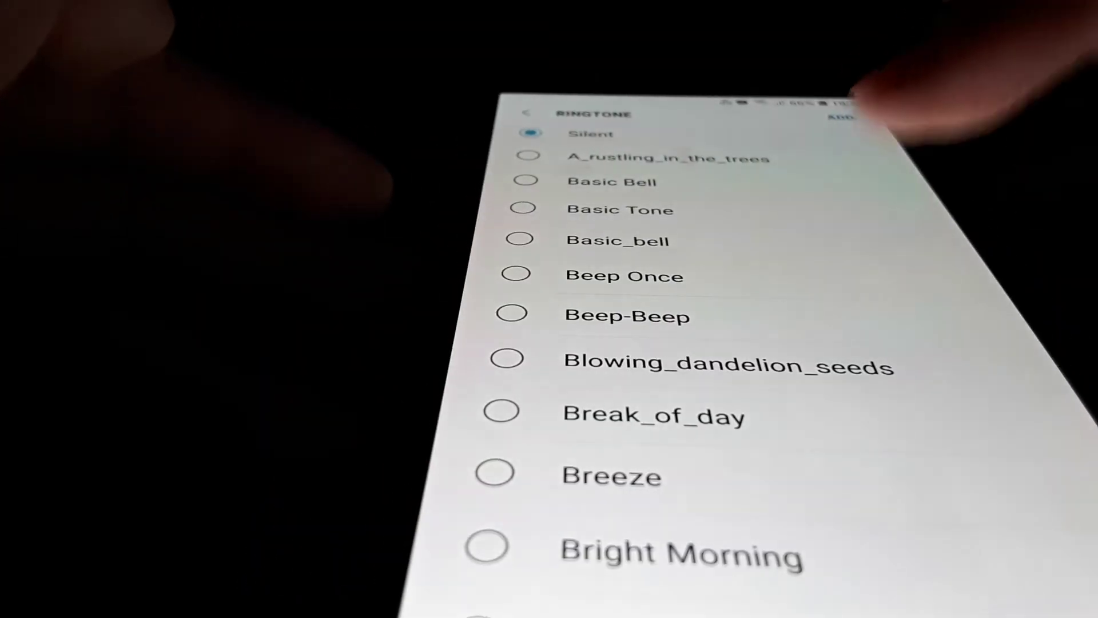
scroll(772, 206, "down", 2)
scroll(772, 301, "down", 5)
scroll(773, 300, "down", 10)
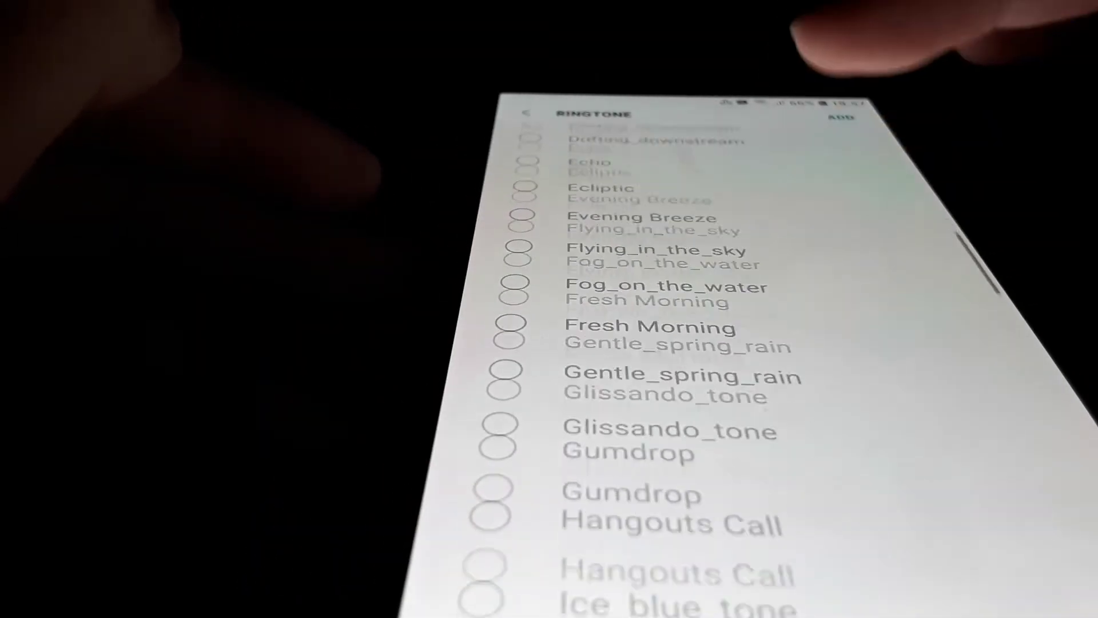
scroll(772, 300, "down", 10)
scroll(773, 300, "down", 5)
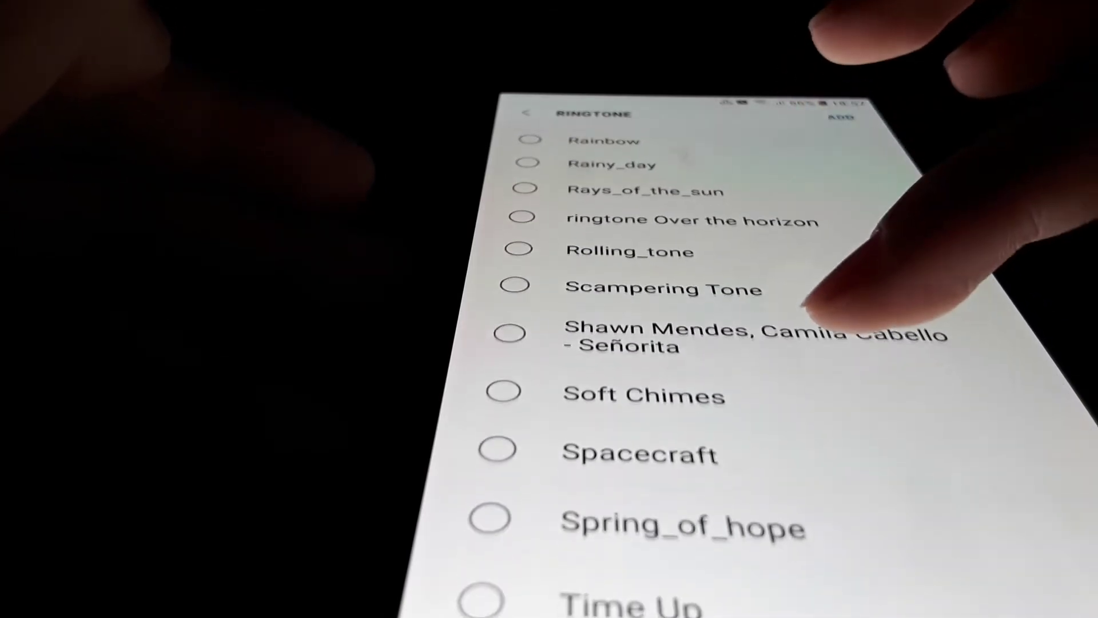
Step: Preview Rays_of_the_sun, Over the Horizon, Paper Guitar, Popcorn_tone, Quantum_bell, Leisure_time and Ice_blue_tone ringtones
left_click(643, 187)
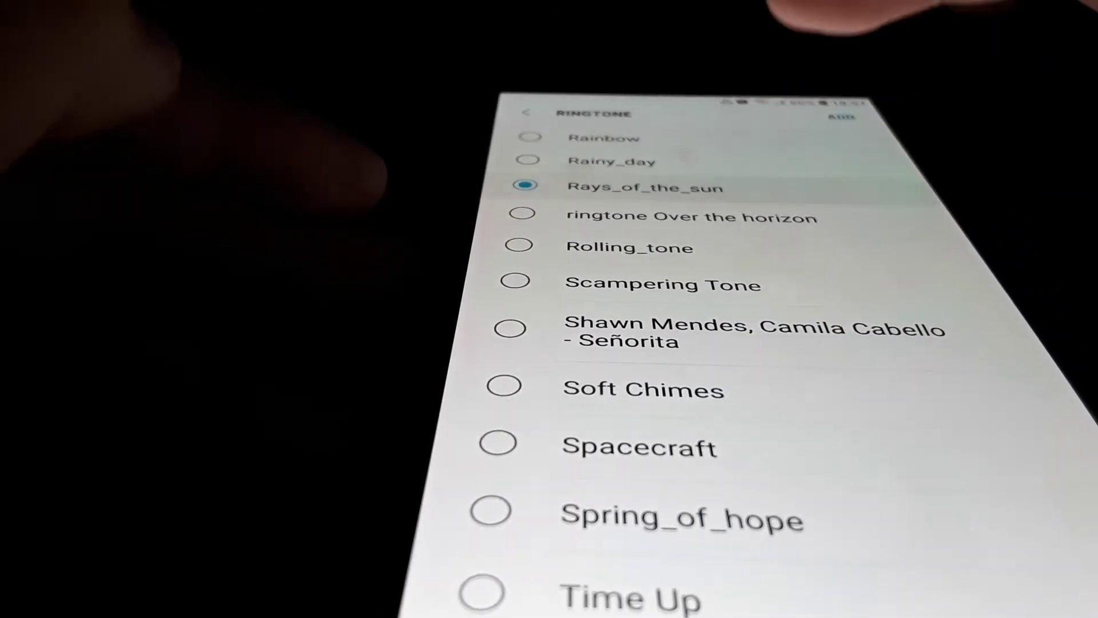
left_click(691, 217)
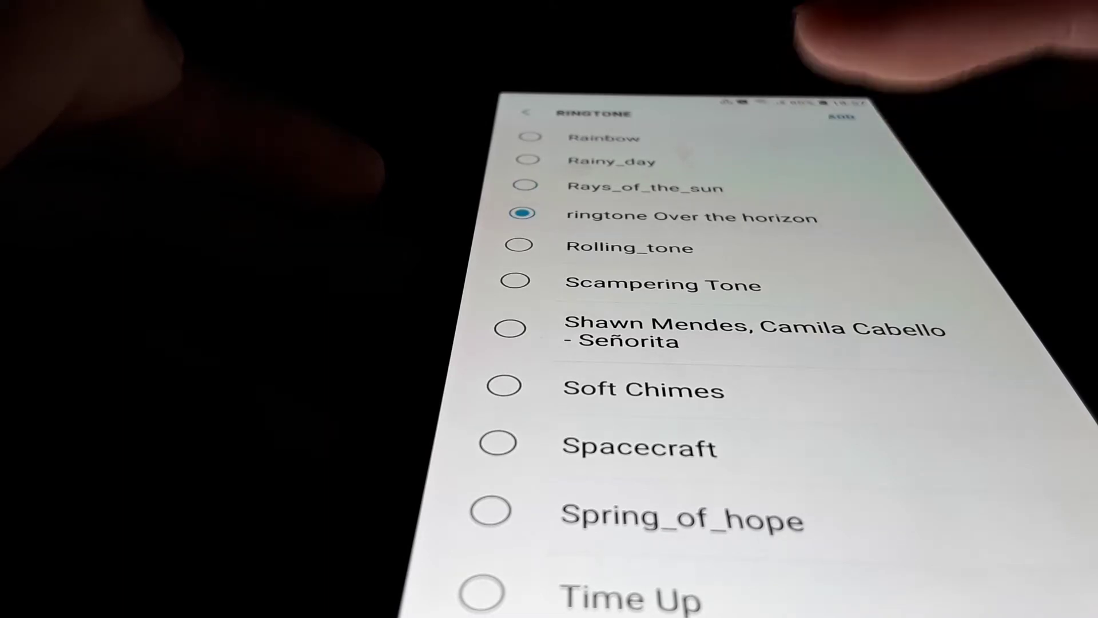
scroll(773, 300, "up", 8)
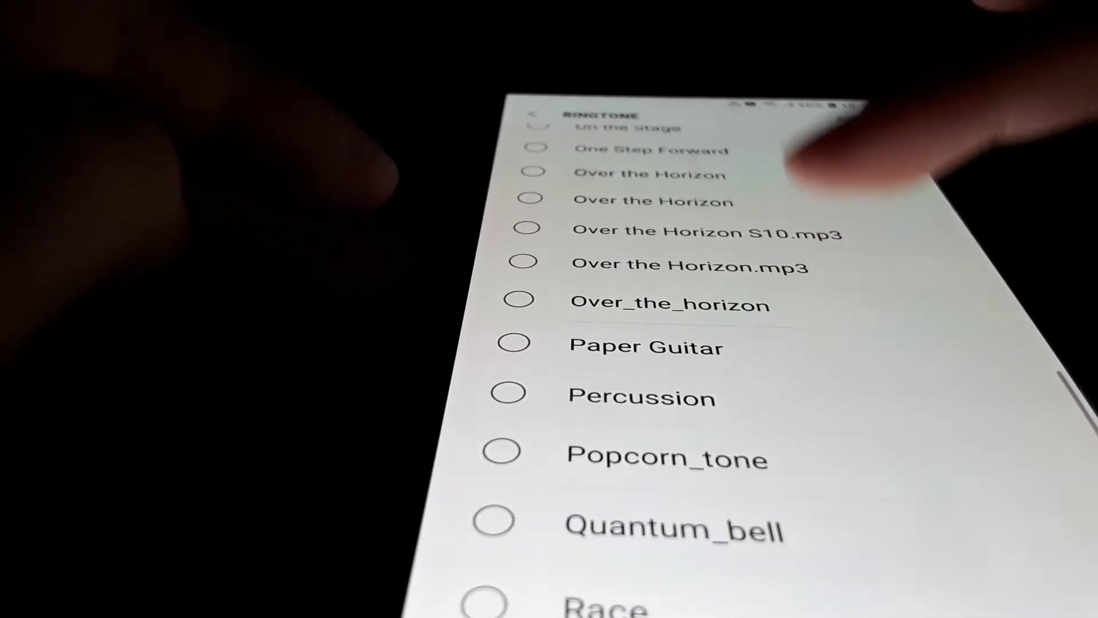
left_click(708, 232)
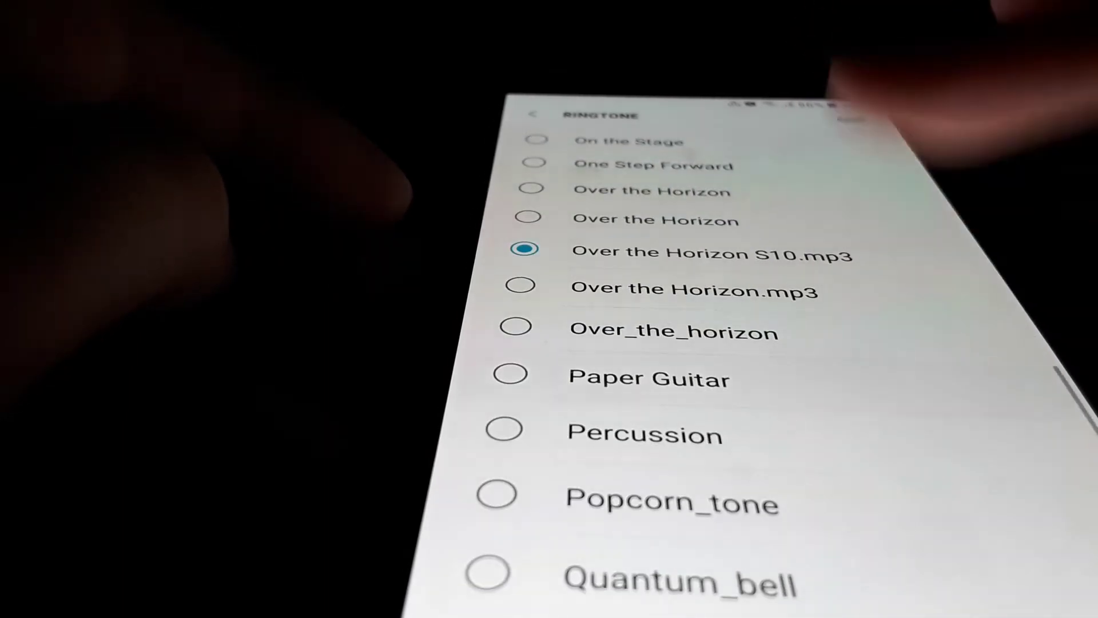
left_click(730, 380)
left_click(755, 506)
left_click(756, 584)
scroll(773, 292, "up", 3)
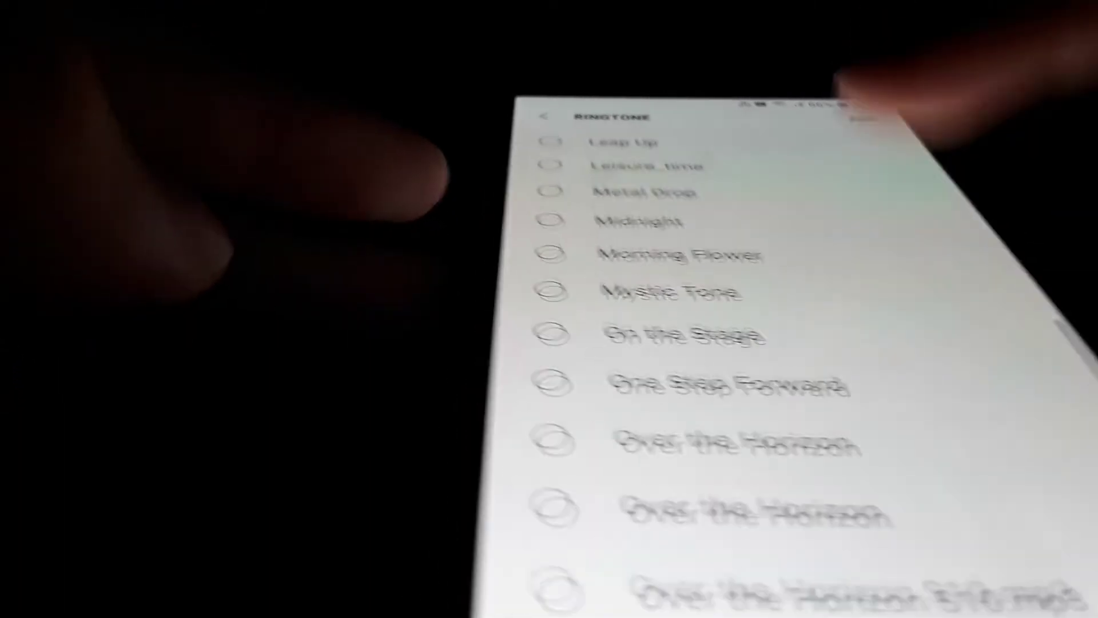
left_click(772, 187)
scroll(816, 215, "up", 2)
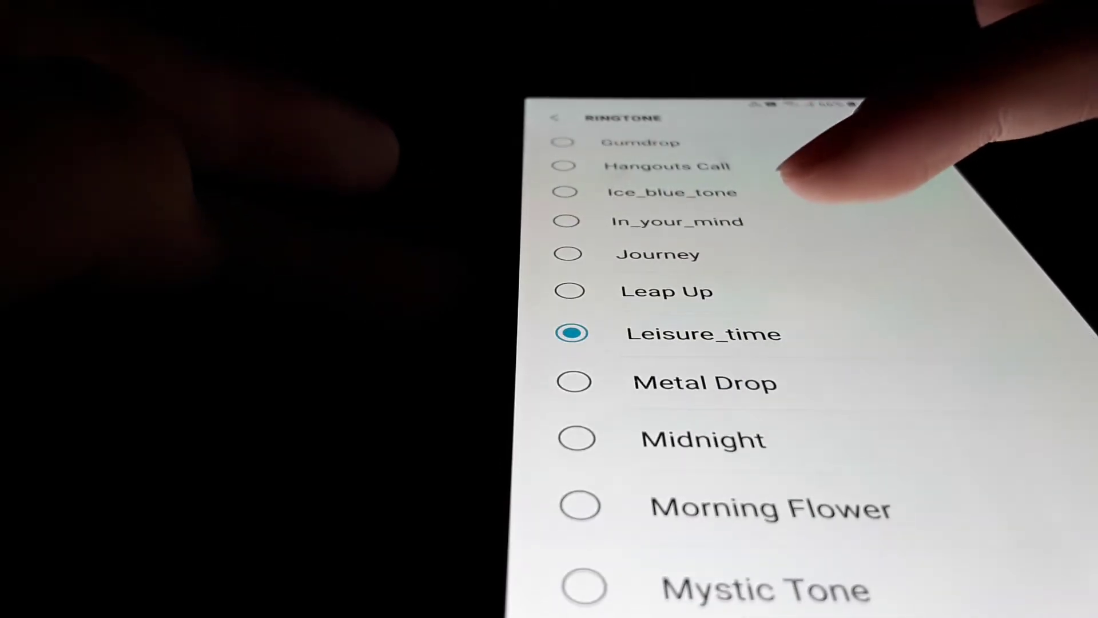
scroll(858, 216, "up", 3)
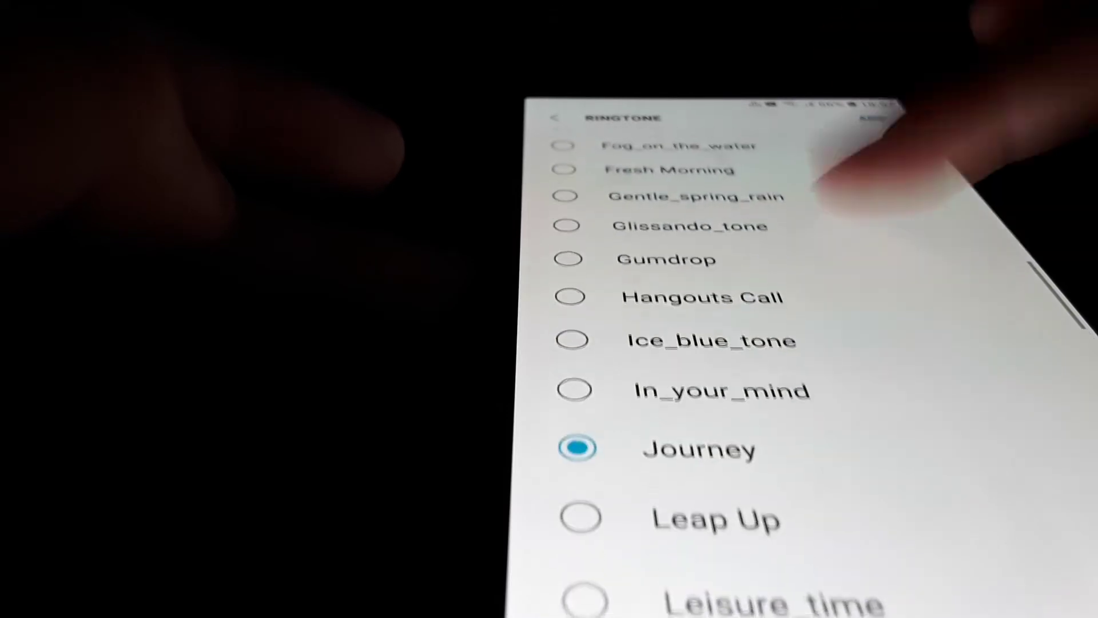
left_click(772, 377)
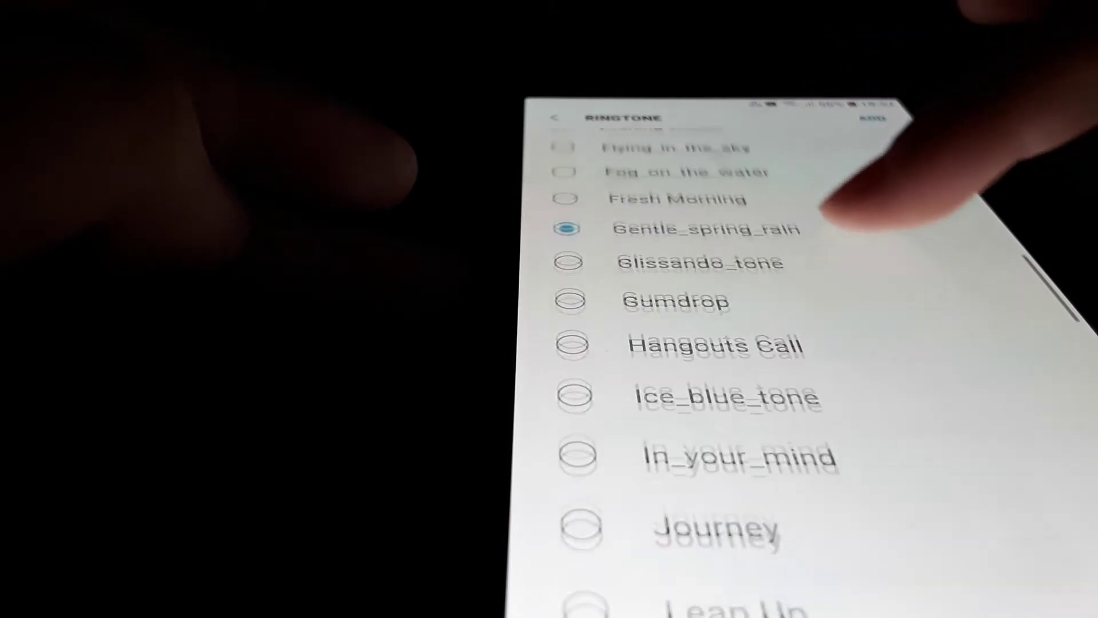
scroll(858, 215, "up", 3)
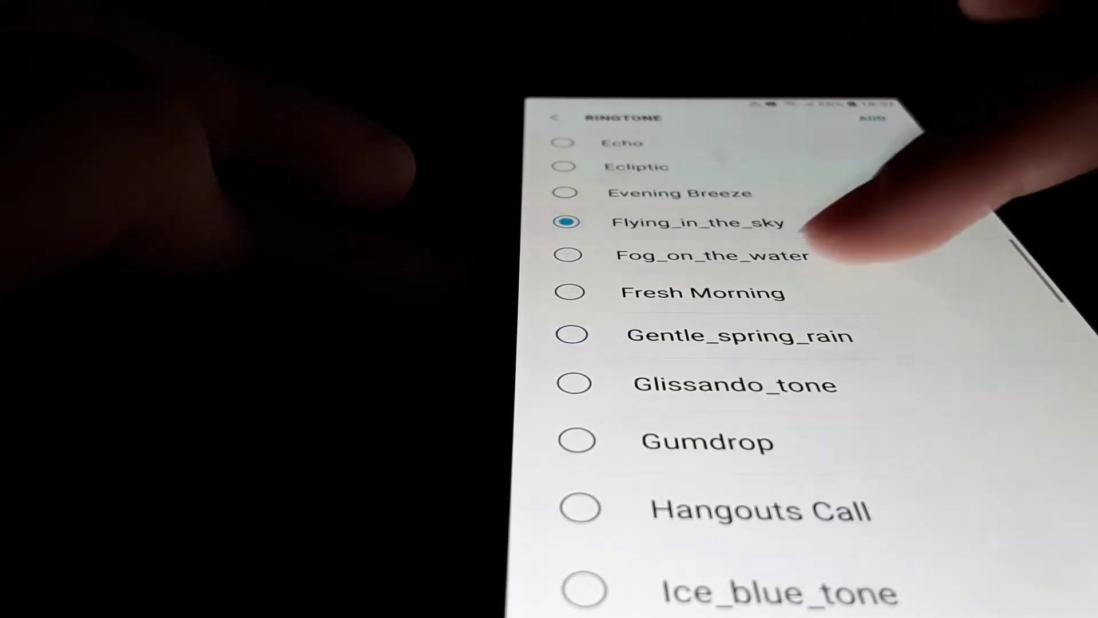
Step: Preview Fog_on_the_water, Drifting_downstream, Clouds_at_sunset, Breeze, Break_of_day and Blowing_dandelion_seeds ringtones
left_click(807, 255)
scroll(858, 241, "up", 2)
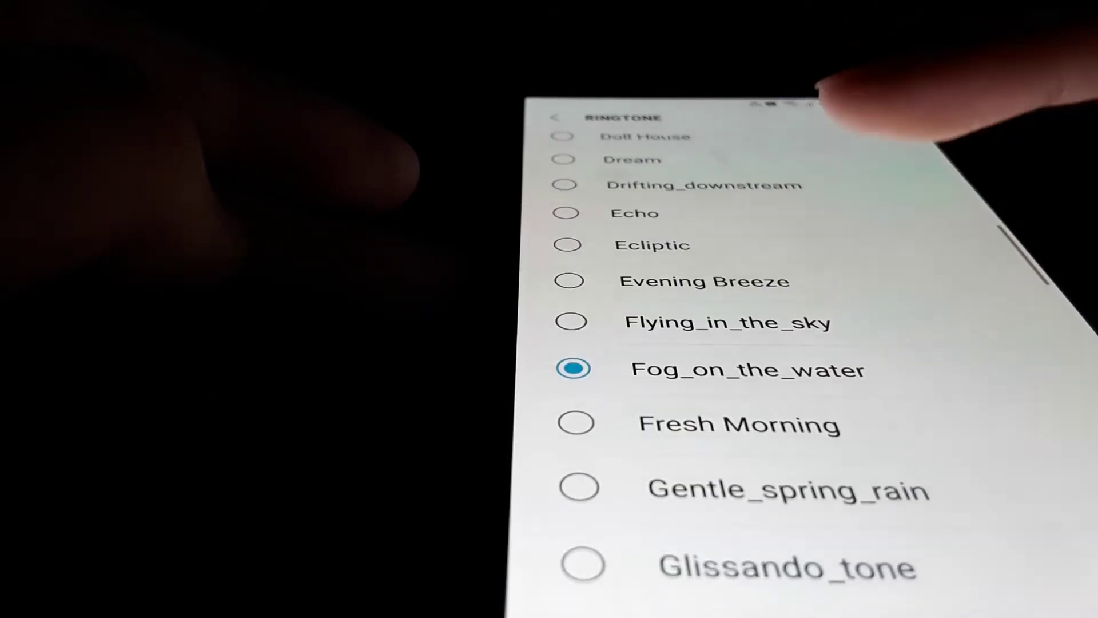
left_click(824, 322)
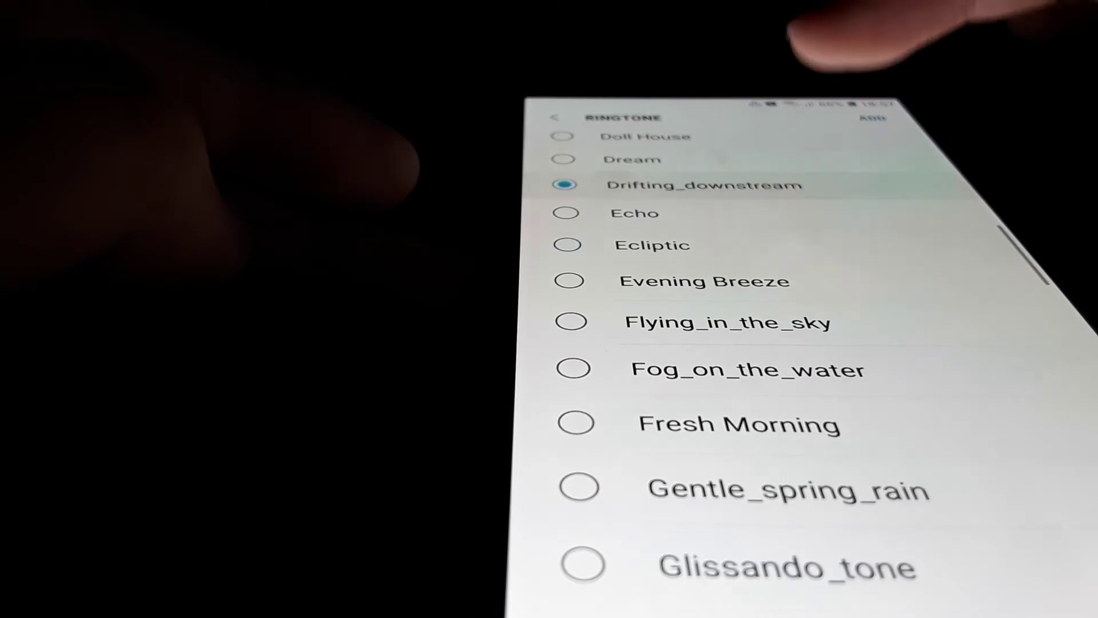
scroll(858, 258, "up", 1)
scroll(858, 258, "up", 1)
scroll(858, 258, "up", 1)
scroll(858, 258, "up", 1)
scroll(858, 258, "up", 1)
scroll(858, 258, "up", 1)
left_click(944, 468)
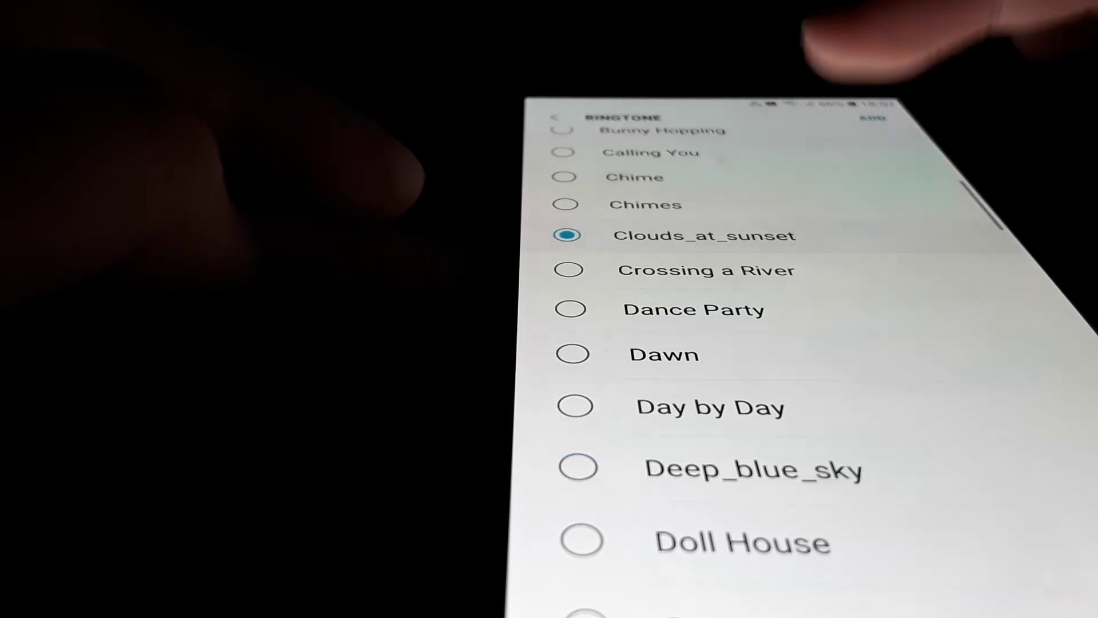
scroll(824, 176, "up", 2)
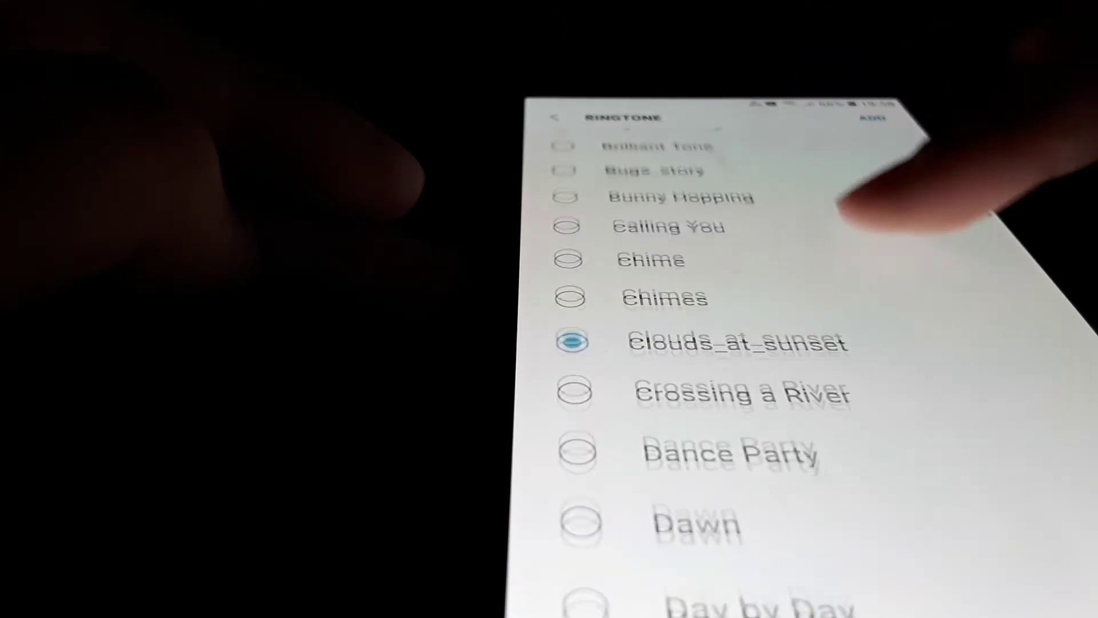
scroll(859, 215, "up", 3)
scroll(866, 234, "up", 2)
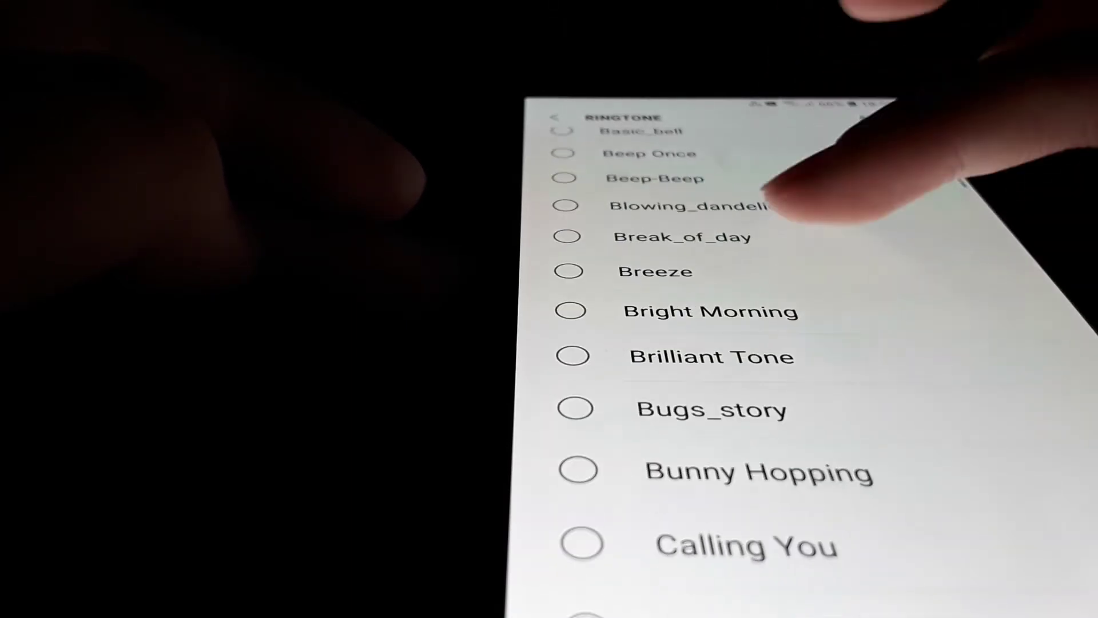
left_click(772, 271)
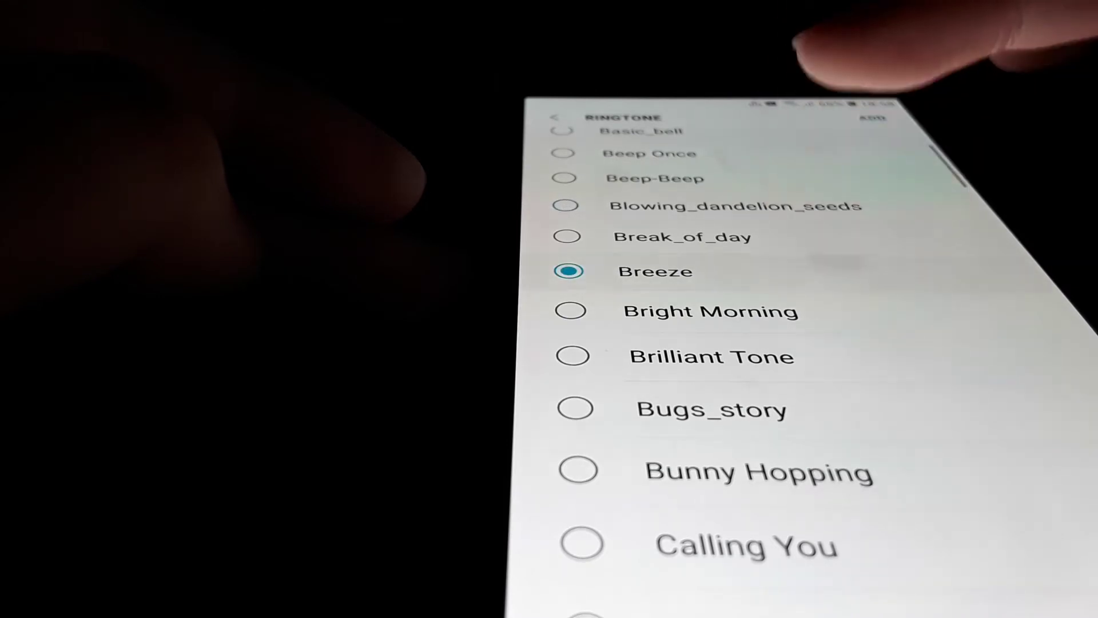
left_click(772, 237)
left_click(773, 205)
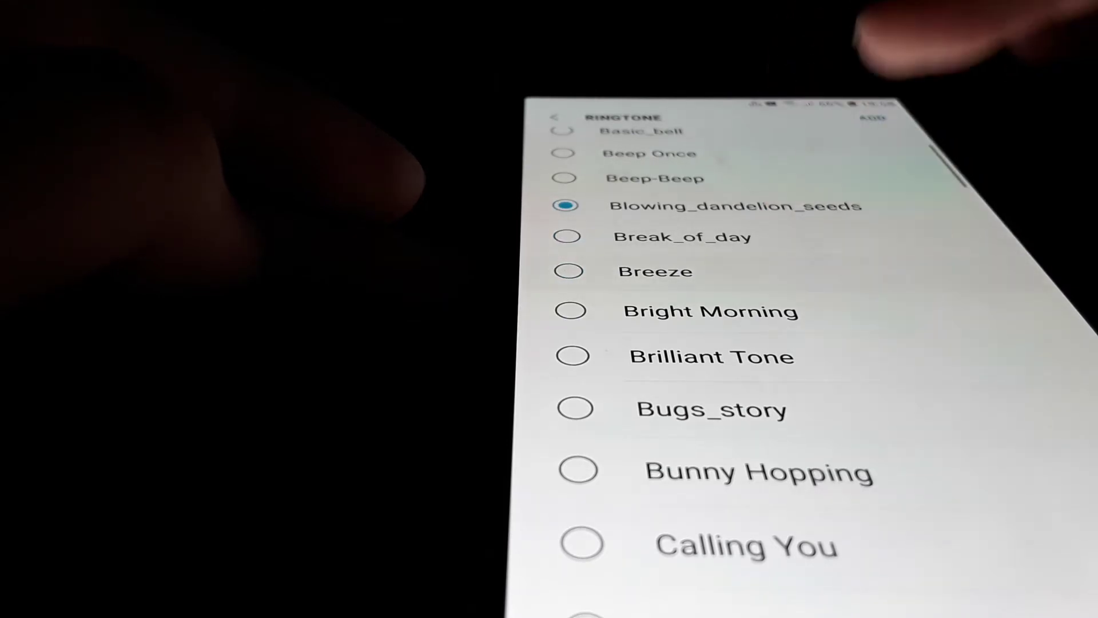
left_click(772, 272)
Step: Choose Blowing_dandelion_seeds, then Bugs_story, try Chime, and settle on A_rustling_in_the_trees
left_click(868, 206)
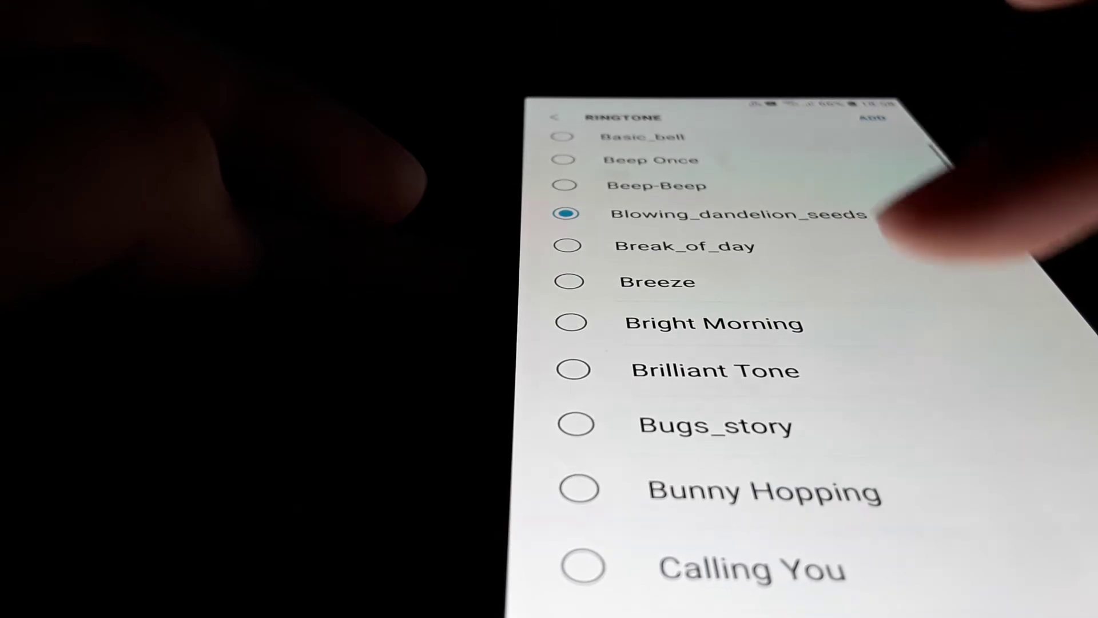
left_click(859, 425)
scroll(816, 343, "down", 2)
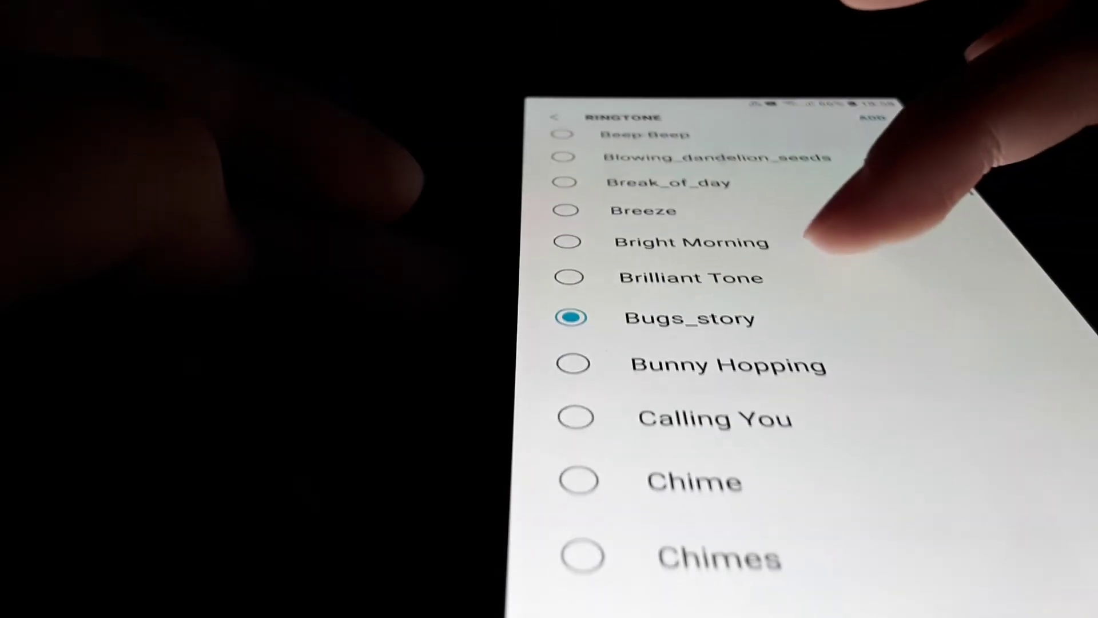
scroll(859, 275, "down", 2)
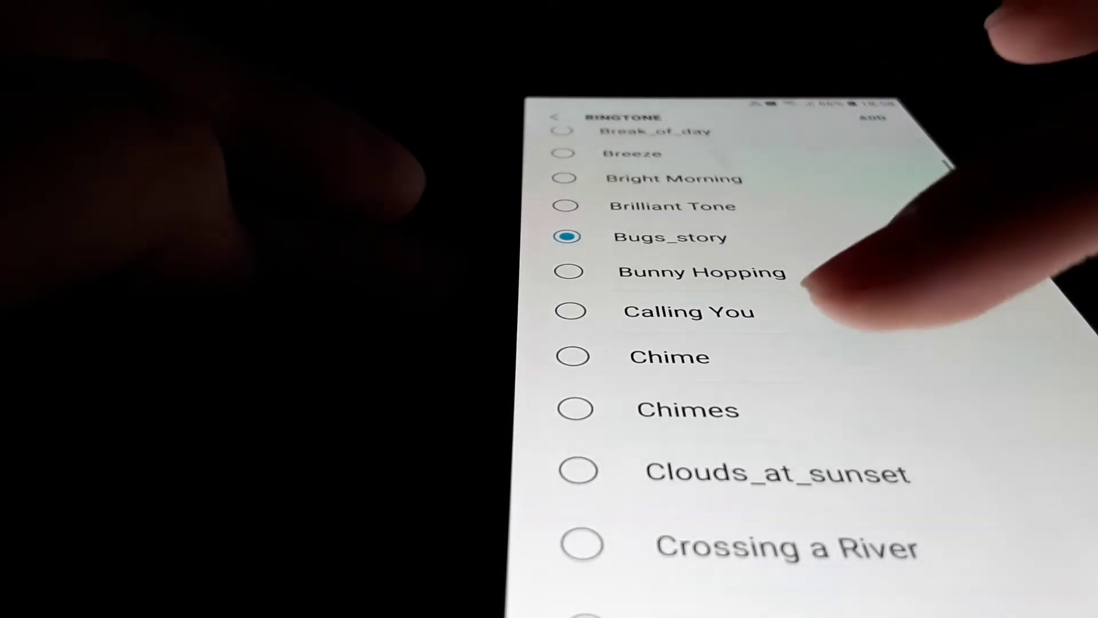
left_click(858, 357)
scroll(858, 258, "up", 5)
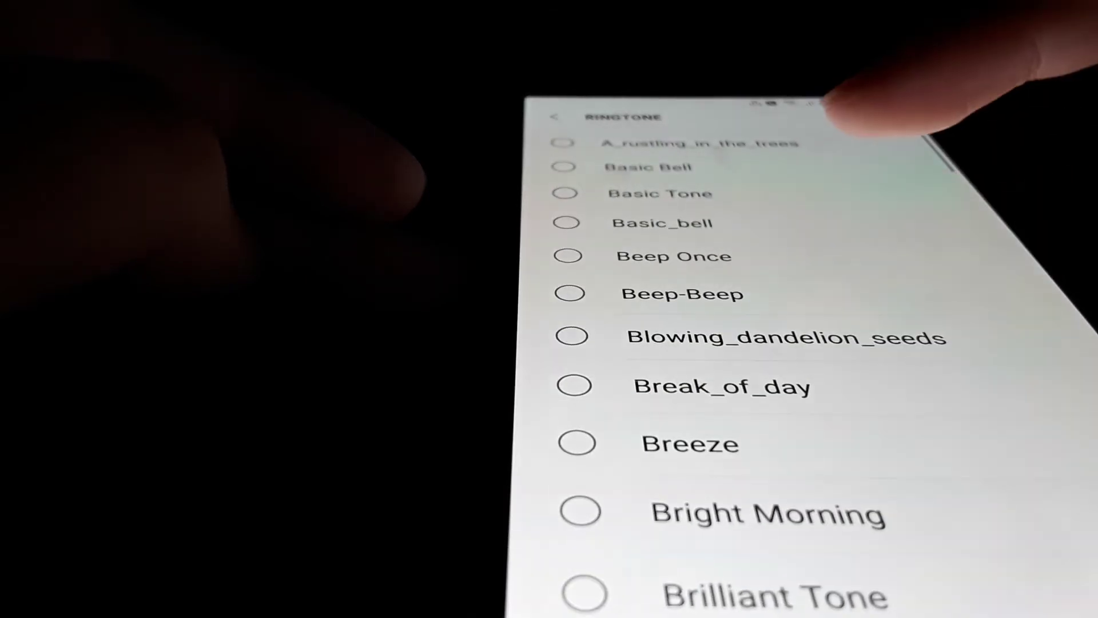
scroll(884, 232, "up", 1)
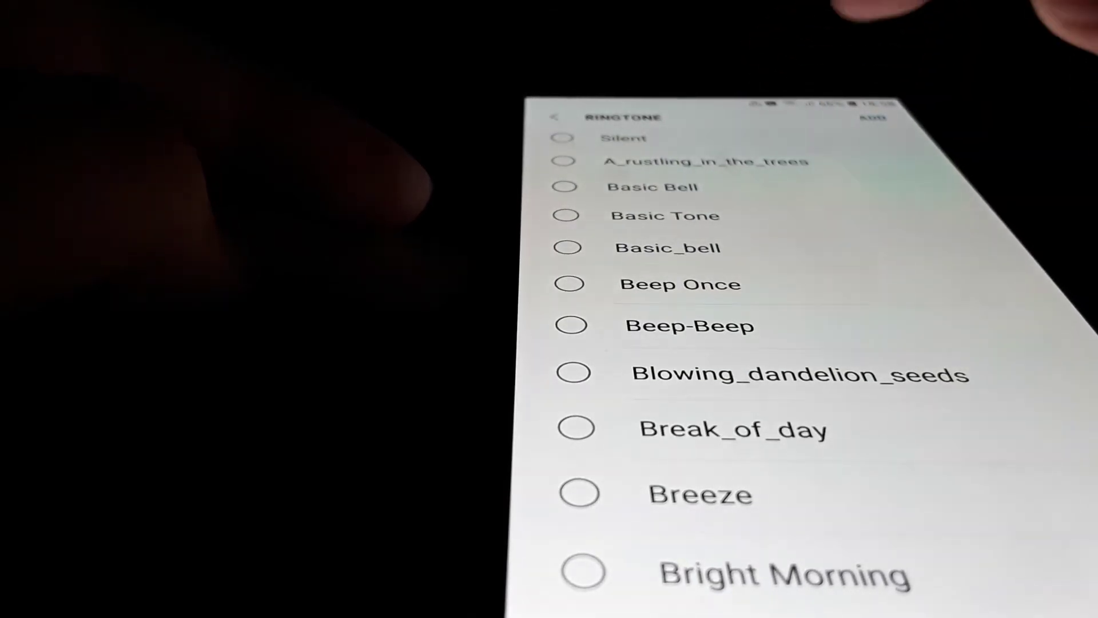
scroll(824, 120, "up", 1)
left_click(858, 163)
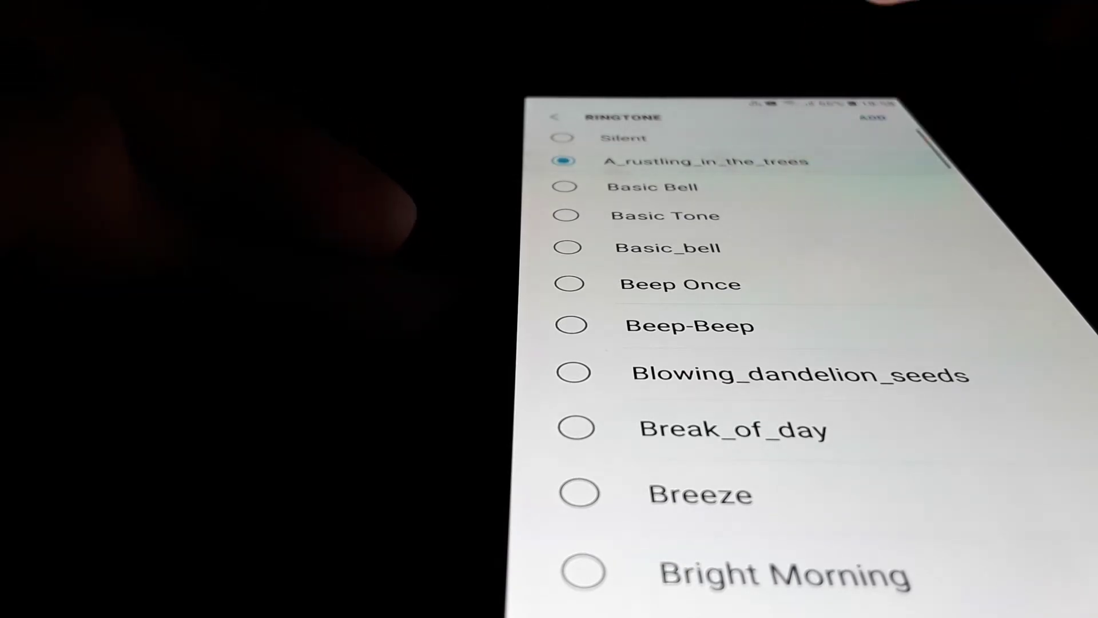
scroll(858, 172, "down", 5)
scroll(859, 172, "down", 5)
scroll(858, 172, "down", 10)
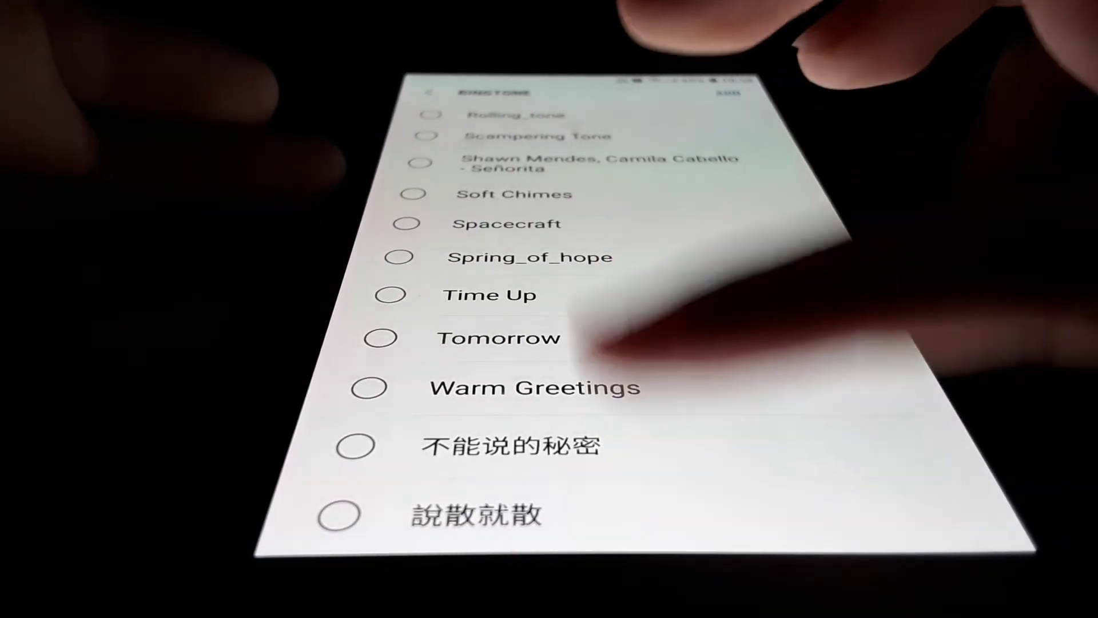
Step: Preview 不能说的秘密 and 說散就散, then allow Sound Picker access to media files
left_click(515, 445)
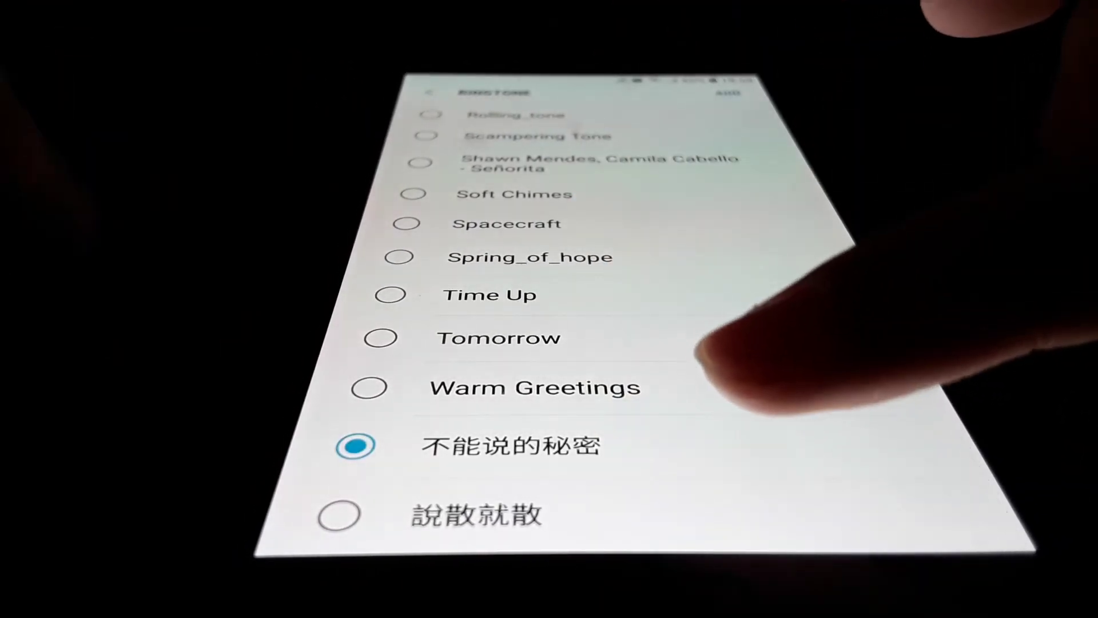
left_click(476, 515)
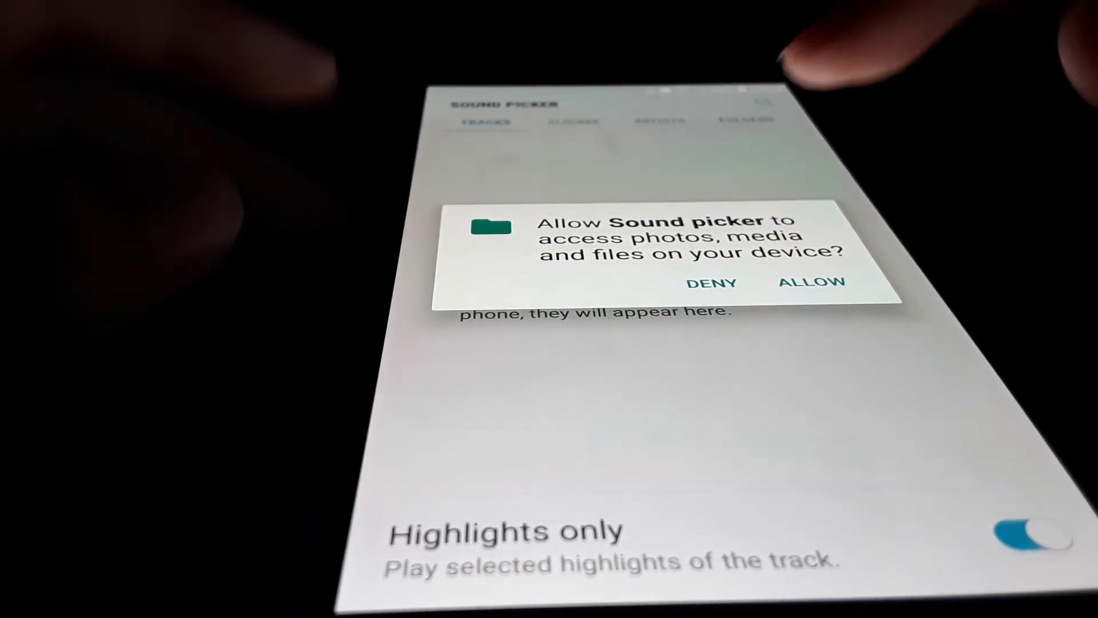
left_click(811, 281)
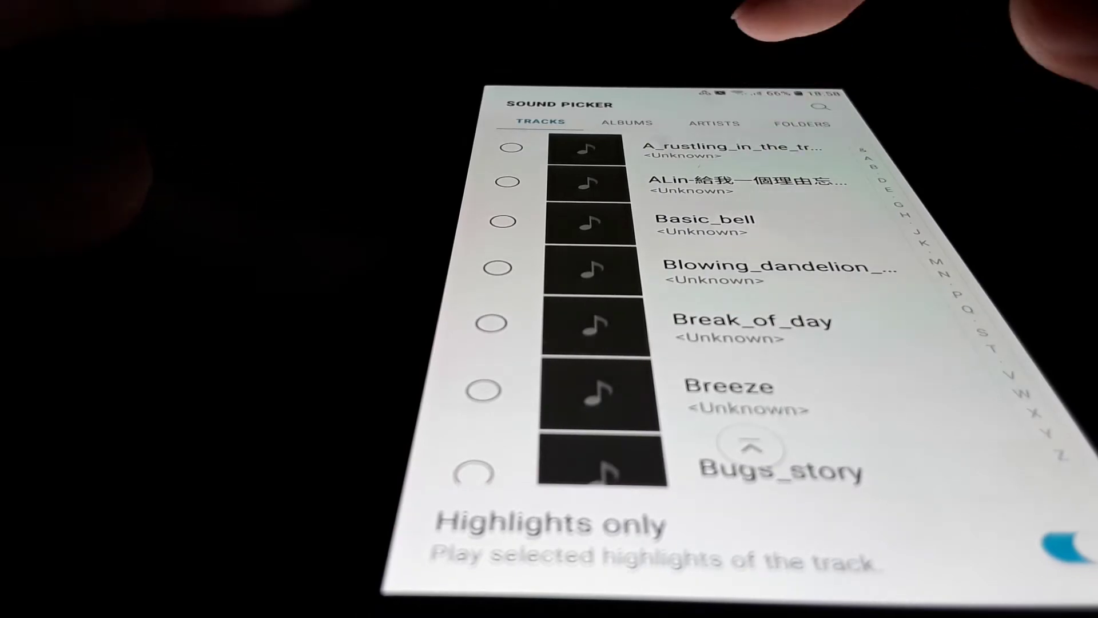
Step: Preview tracks A_rustling_in_the_trees, Basic_bell, Blowing_dandelion_seeds, Break_of_day, Breeze, Bugs_story and Chime
left_click(730, 148)
left_click(703, 220)
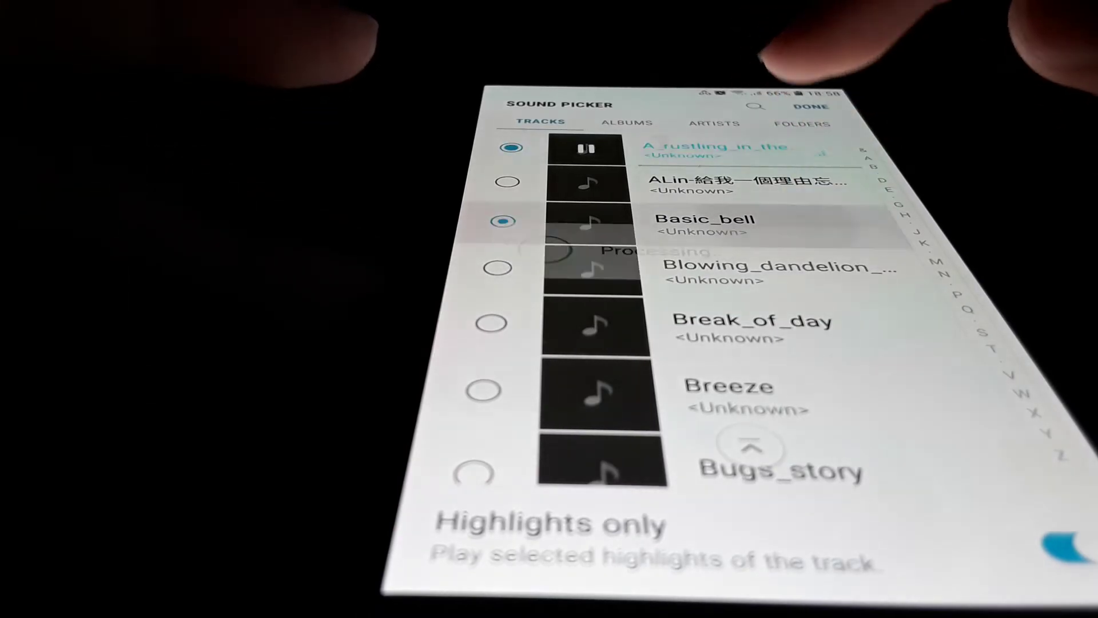
scroll(687, 301, "down", 1)
left_click(773, 235)
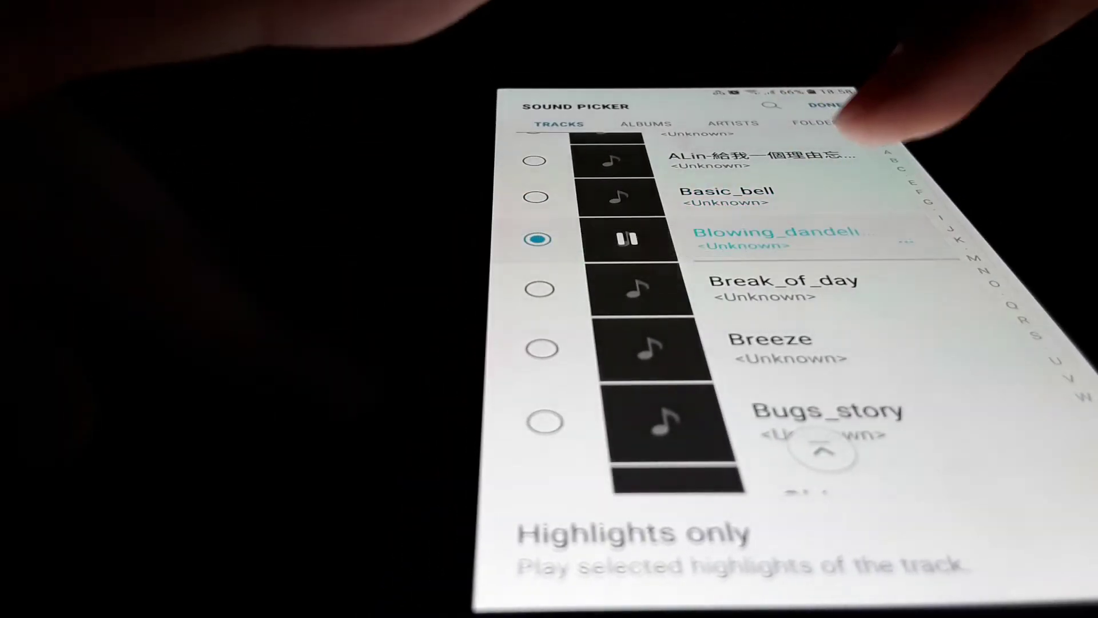
left_click(772, 285)
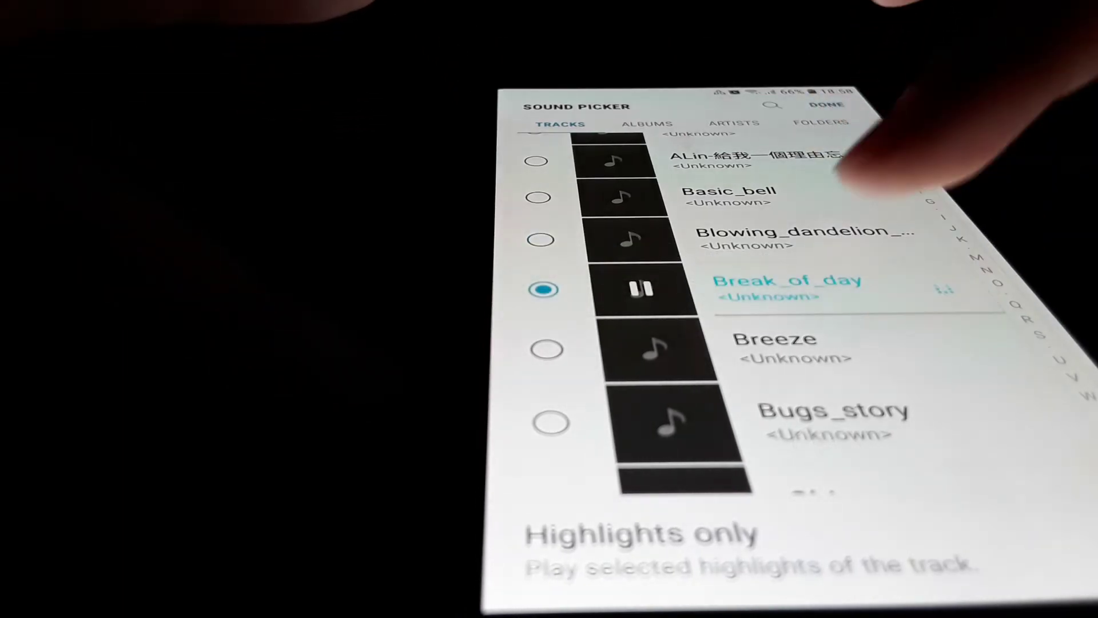
left_click(773, 344)
left_click(824, 348)
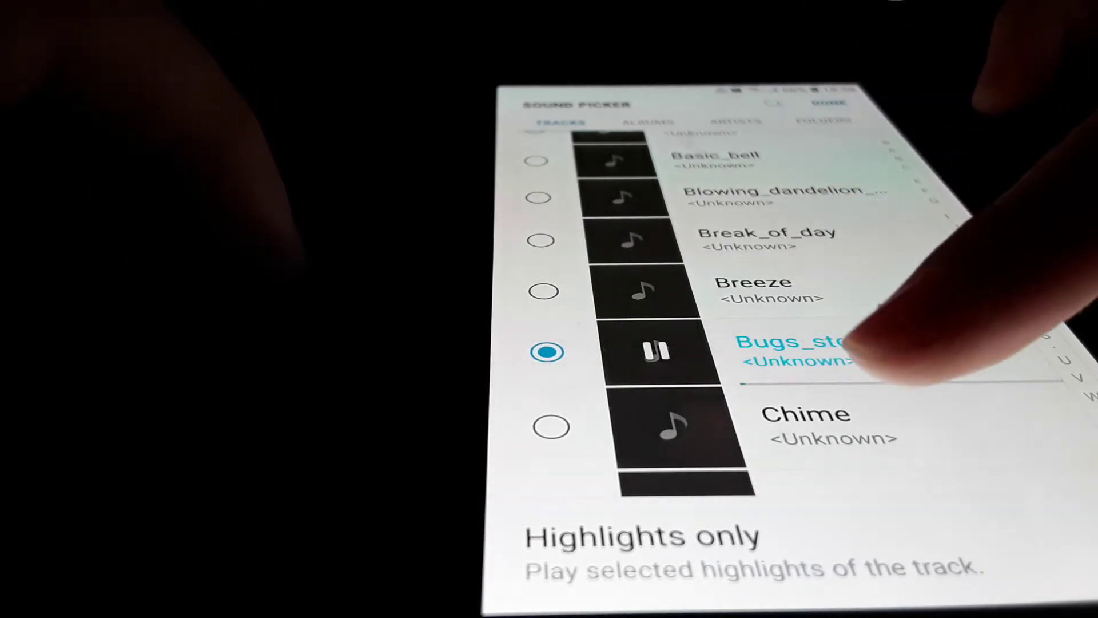
left_click(815, 420)
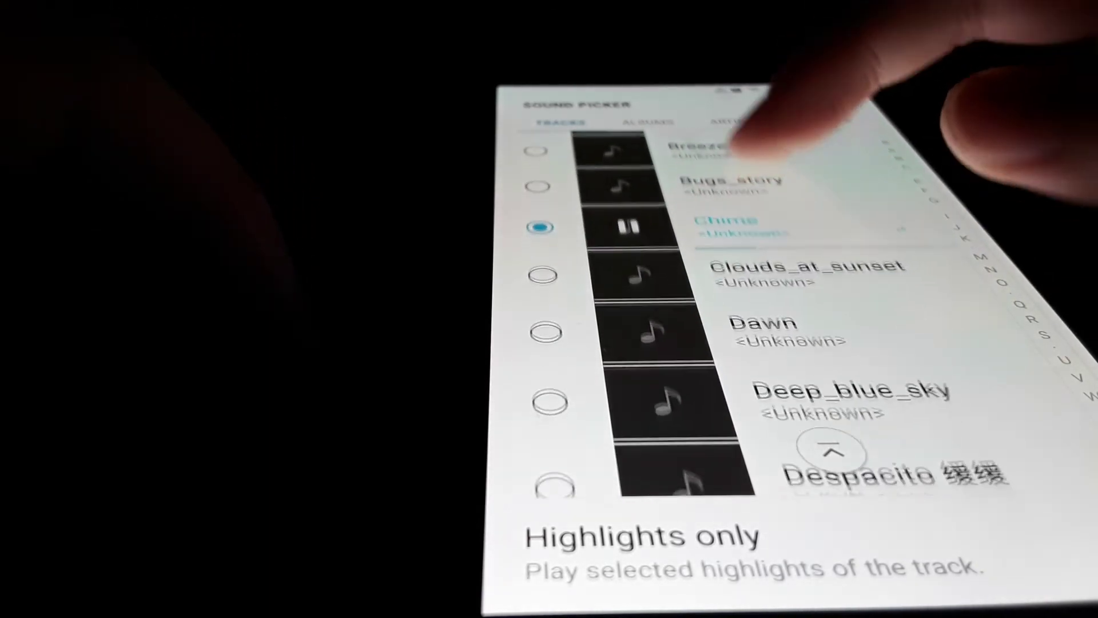
scroll(833, 197, "down", 5)
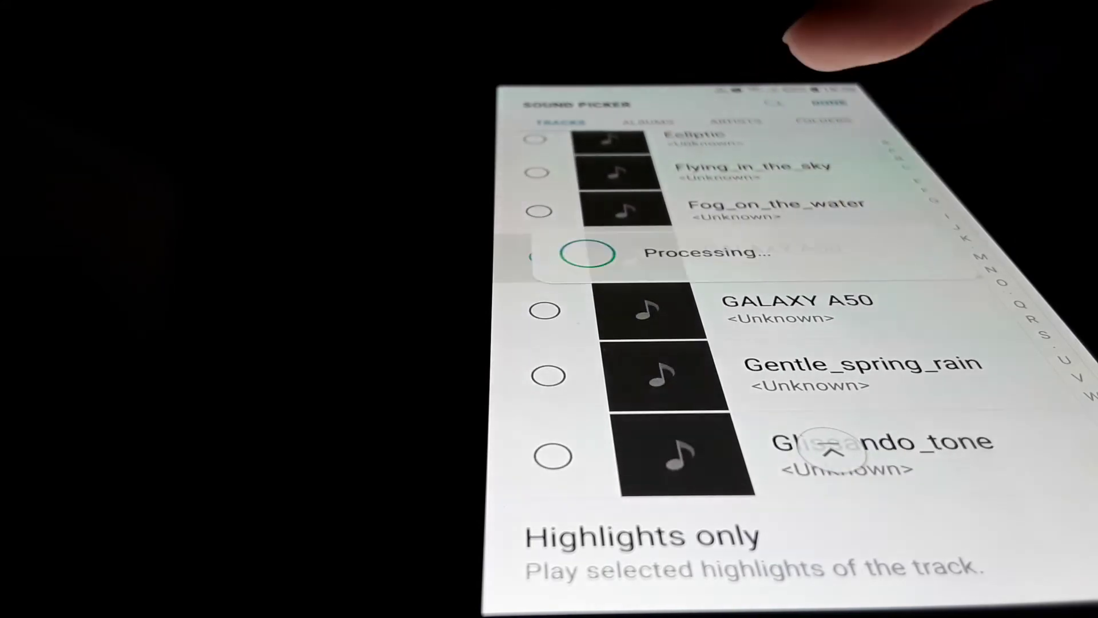
scroll(824, 215, "down", 2)
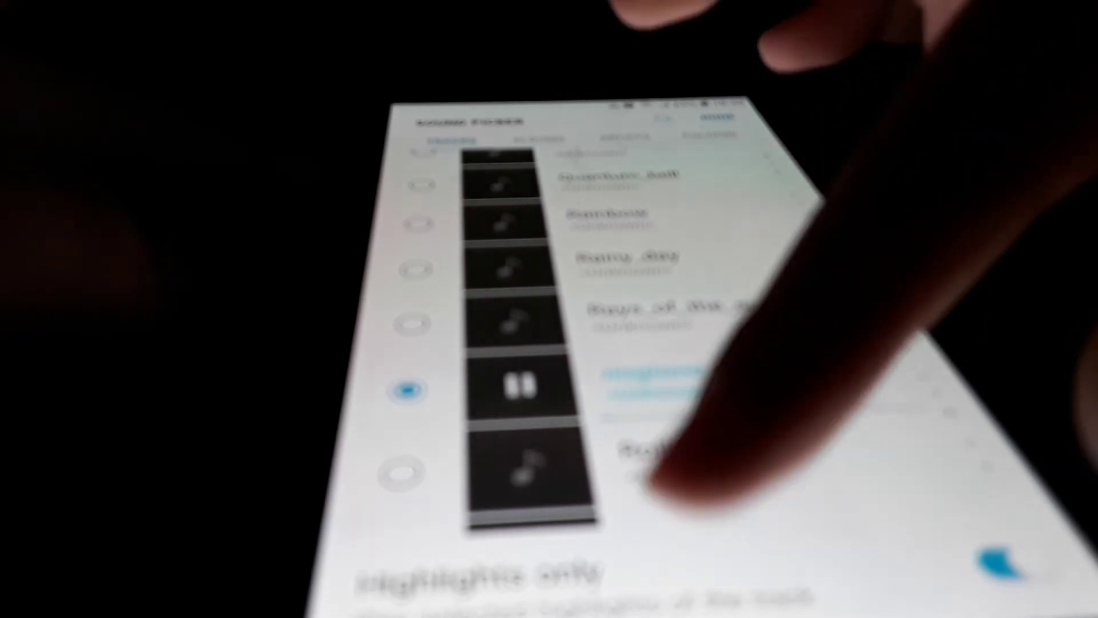
Step: Preview the Rolling_tone track, then pause the Breeze preview at the list top
left_click(712, 450)
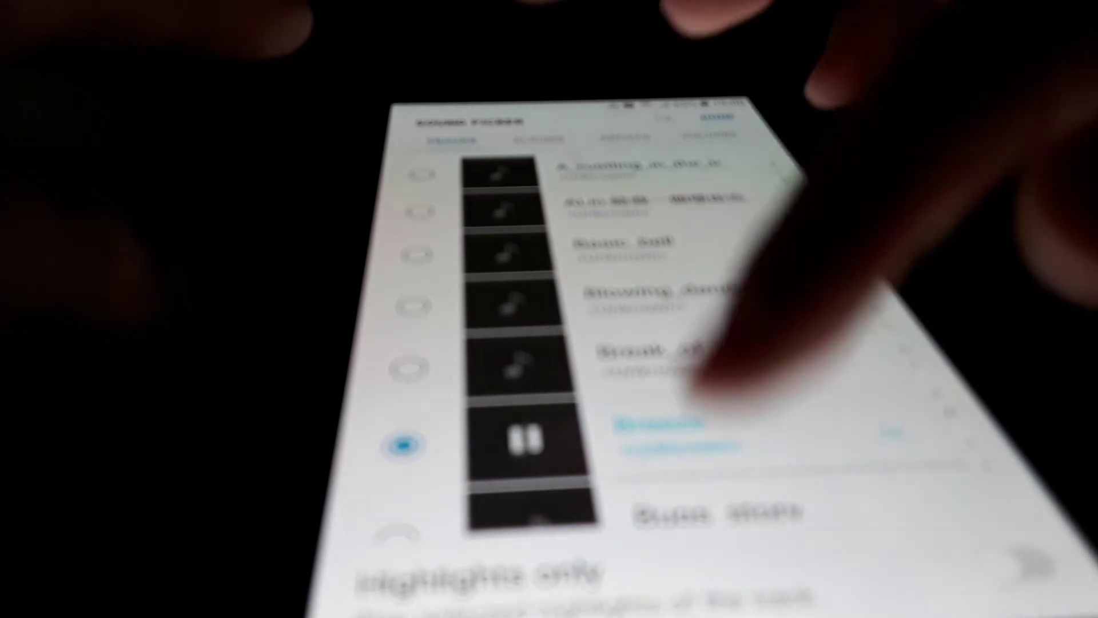
left_click(669, 430)
scroll(686, 344, "down", 1)
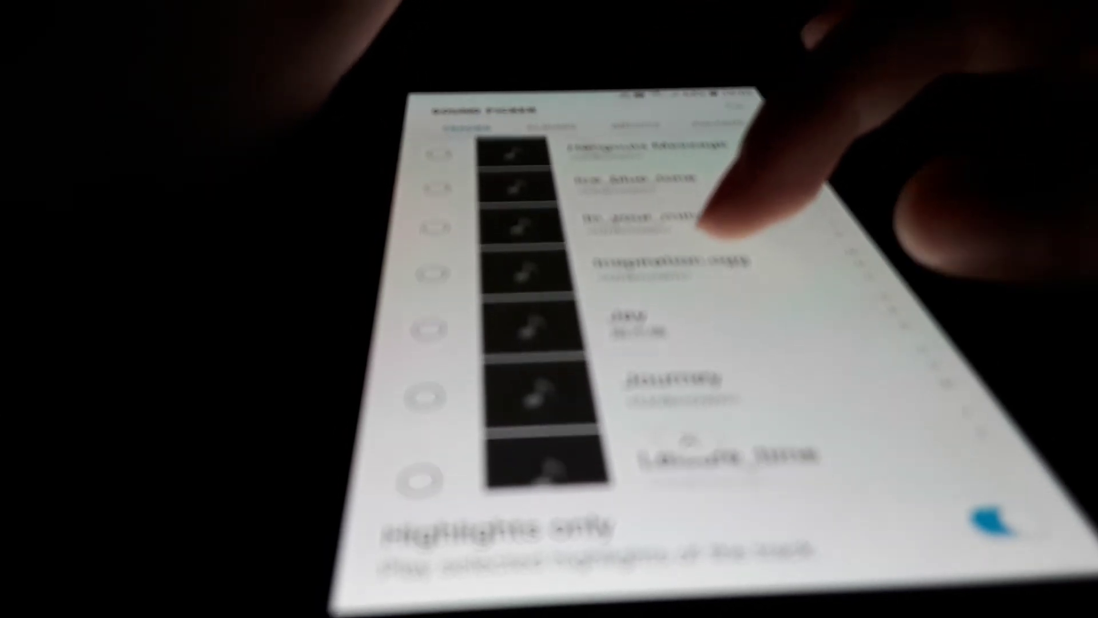
Step: Choose and play the Inspiration.ogg track
left_click(669, 261)
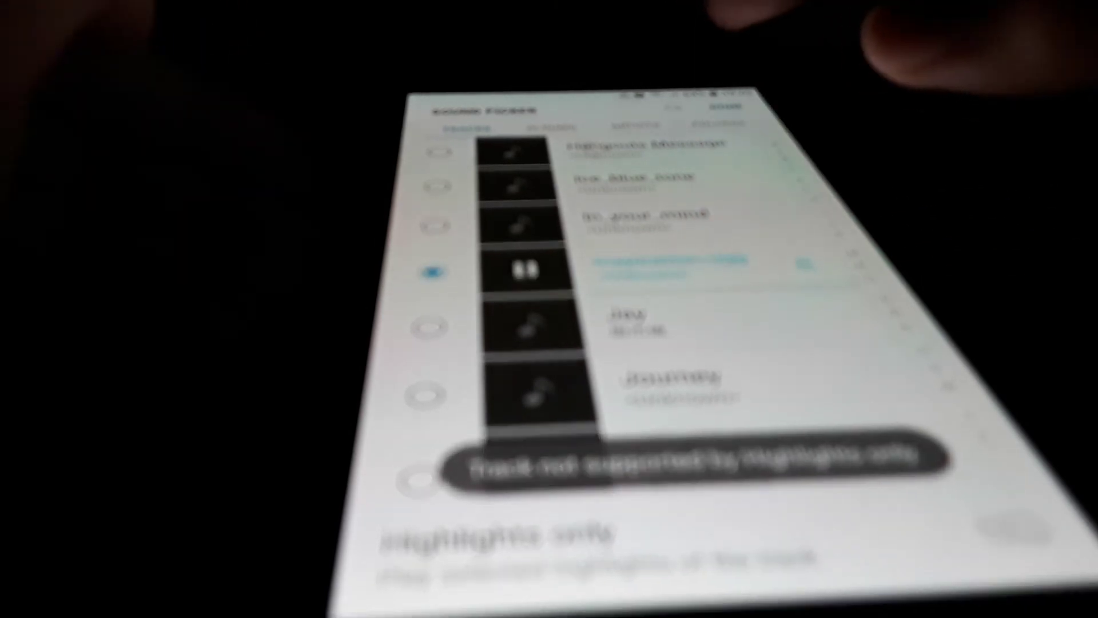